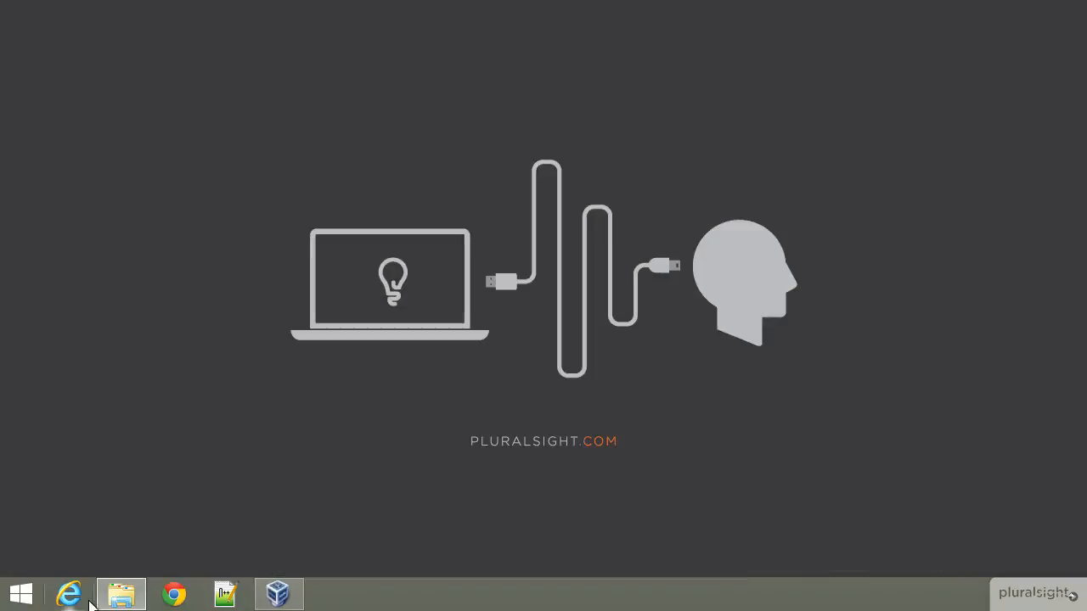
# View the IgorWare Hasher download page in Chrome, and launch hasher.exe from the igorware-hasher-x64 folder
pyautogui.click(174, 595)
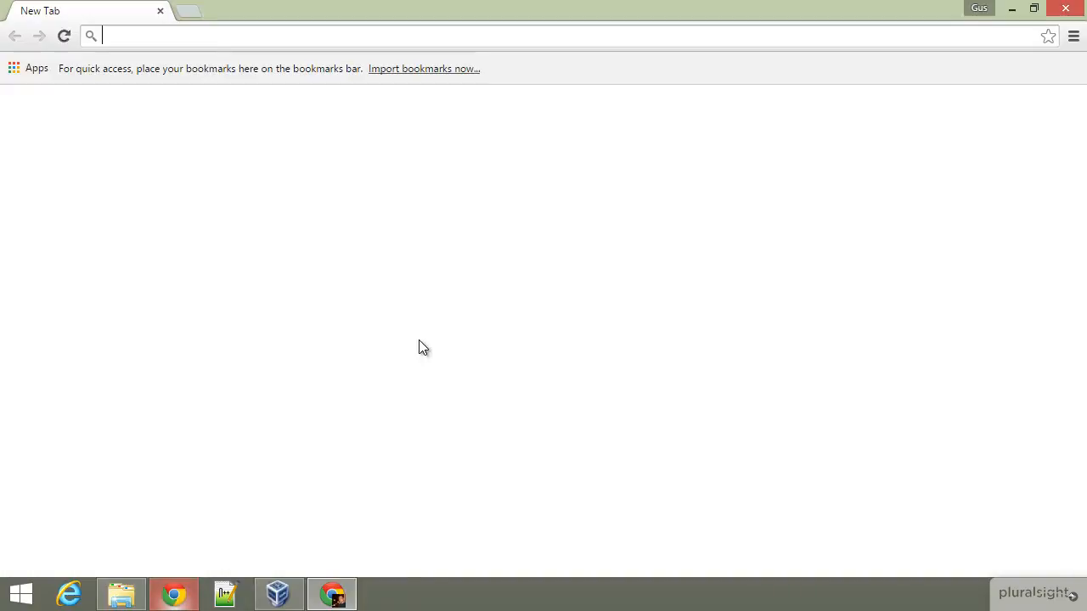
pyautogui.click(722, 493)
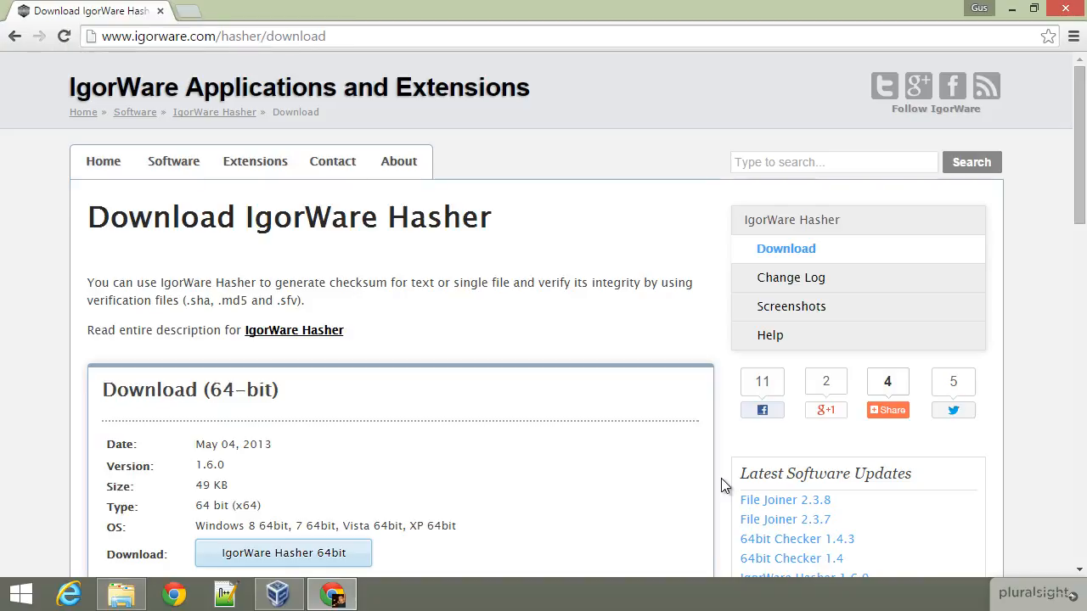
pyautogui.click(121, 594)
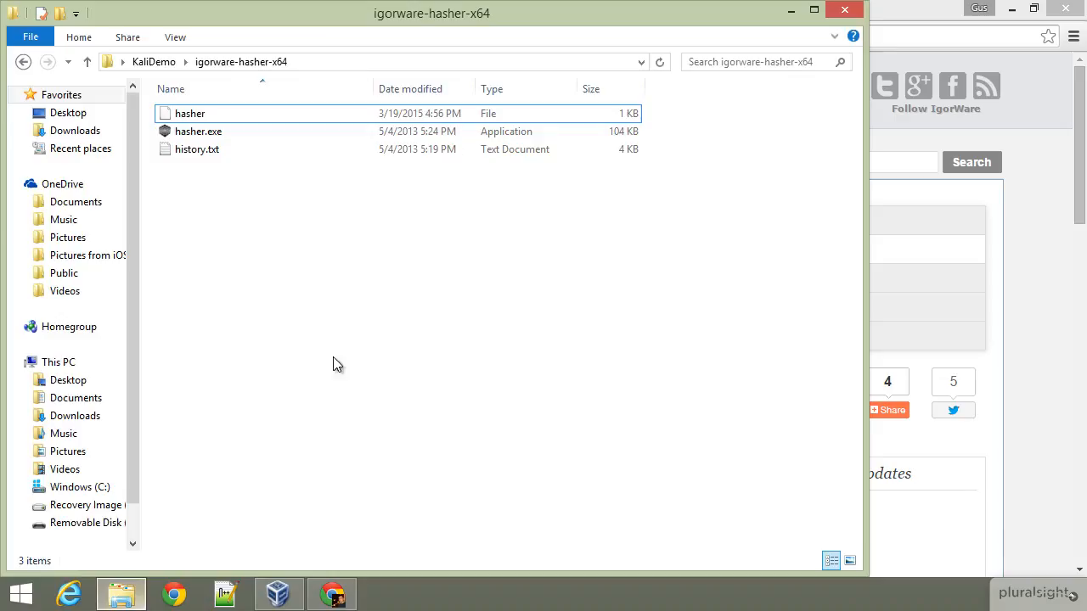
pyautogui.click(194, 138)
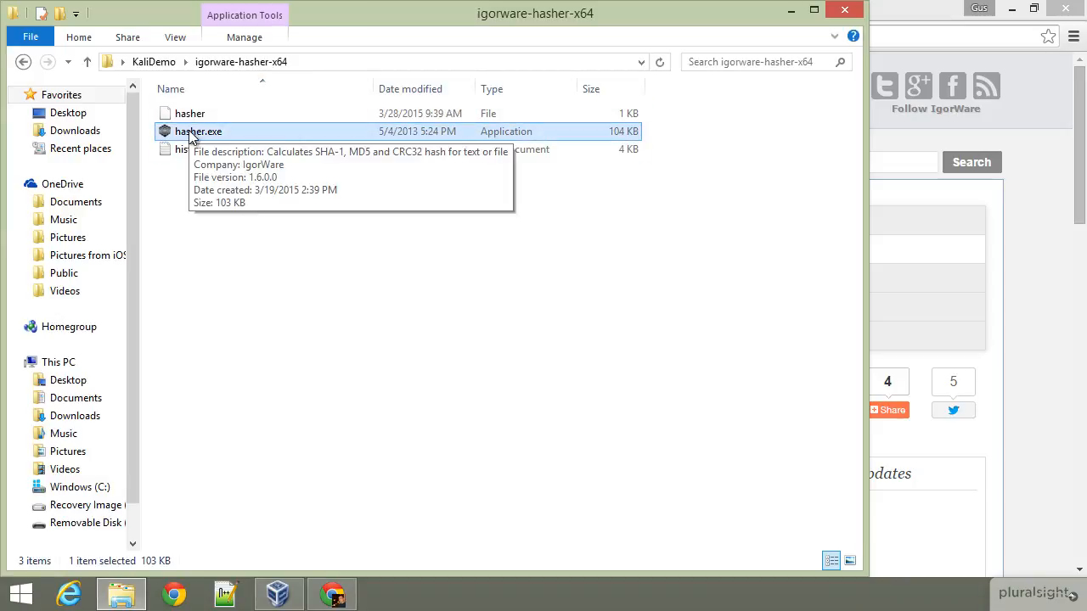
pyautogui.doubleClick(192, 139)
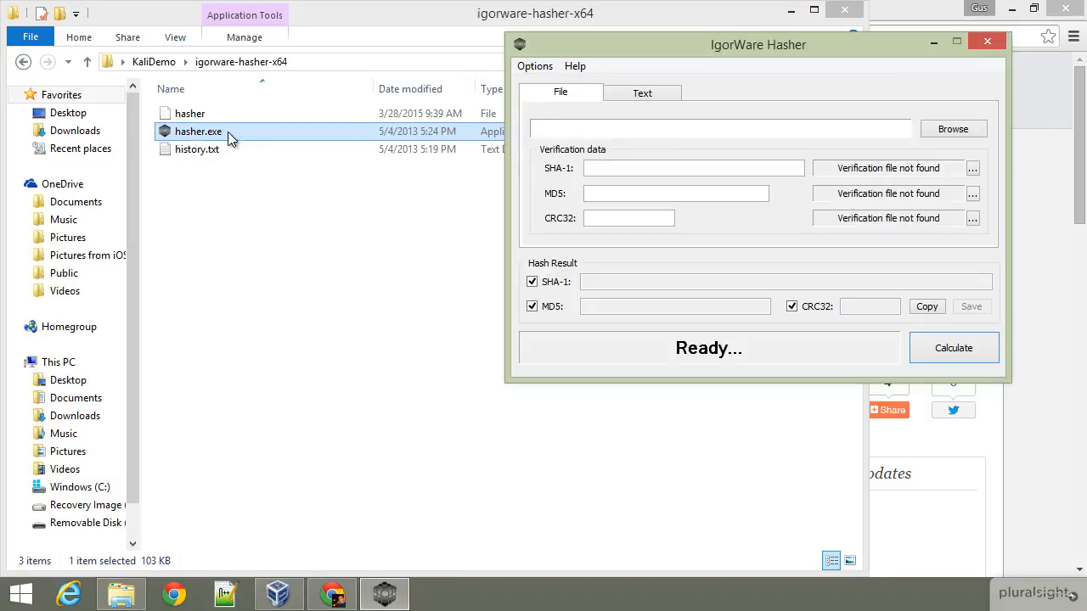
# Calculate the hashes of kali-linux-1.1.0a-i386.iso from the Kali folder, and close the file explorer window
pyautogui.click(960, 128)
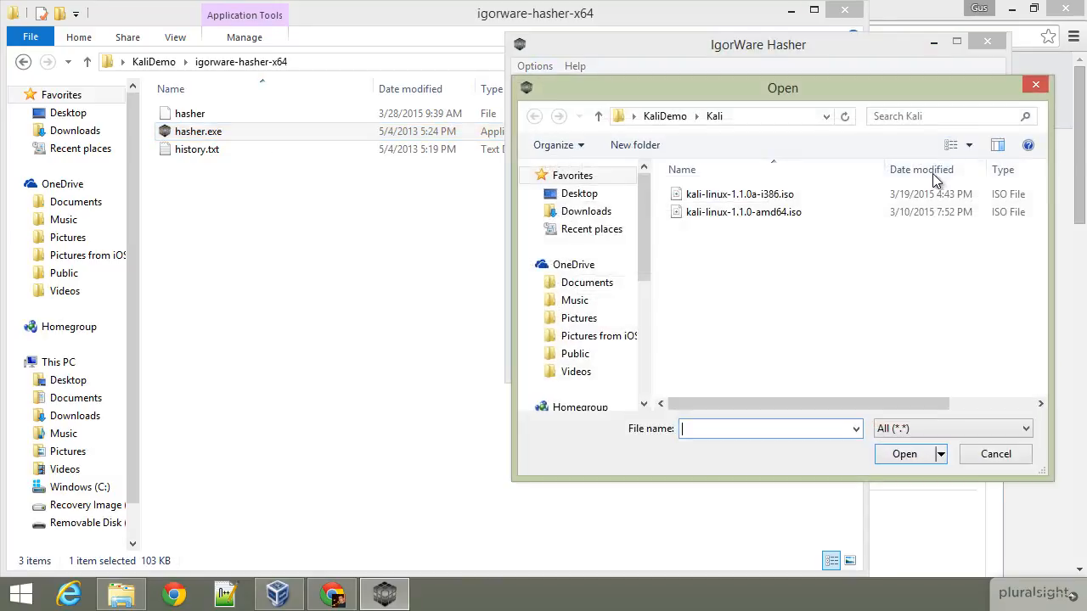
pyautogui.click(790, 195)
pyautogui.click(904, 454)
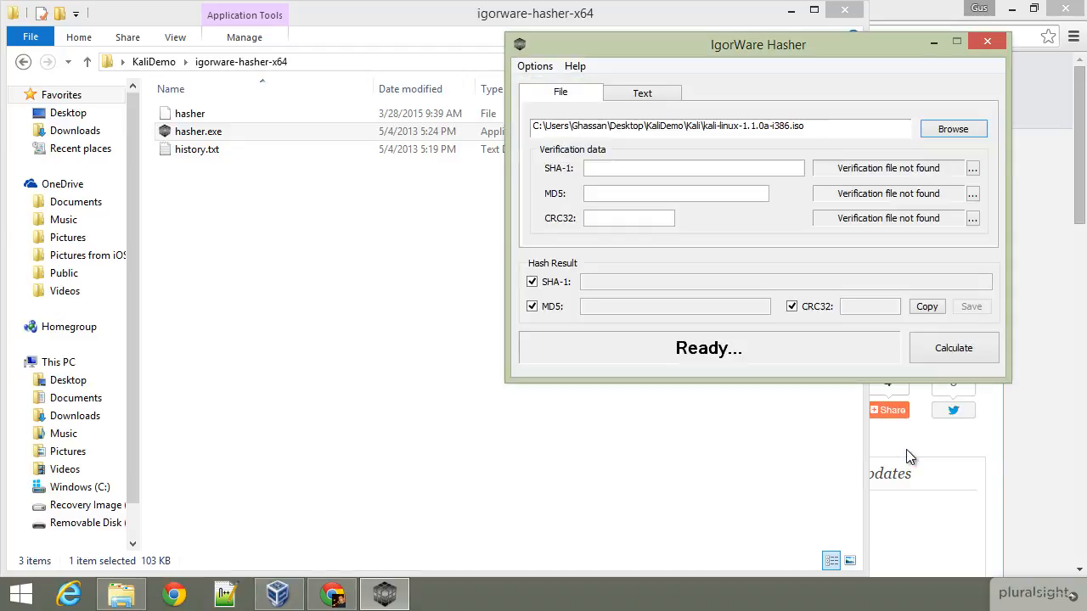
pyautogui.click(944, 350)
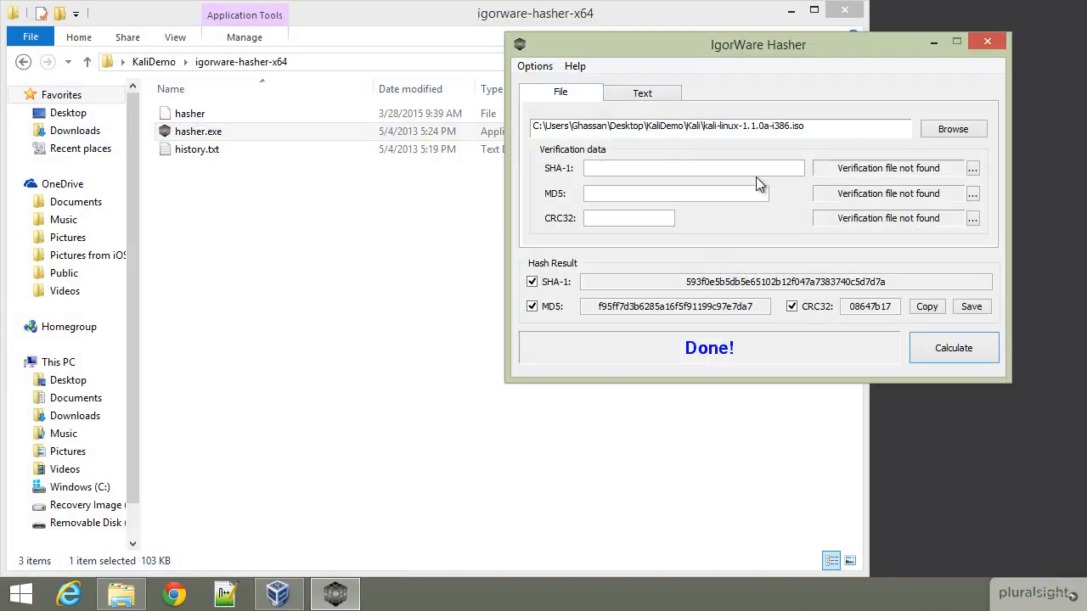
pyautogui.click(845, 9)
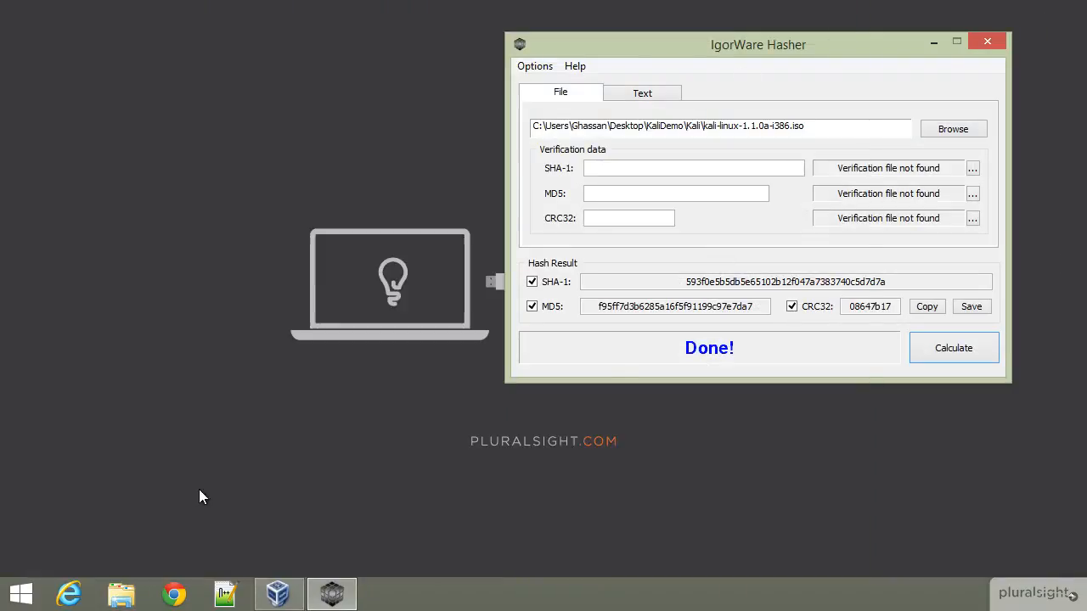
# Compare the calculated SHA-1 with the Kali Linux 32 bit sum on Kali's official downloads page in Chrome, and close both windows
pyautogui.click(174, 594)
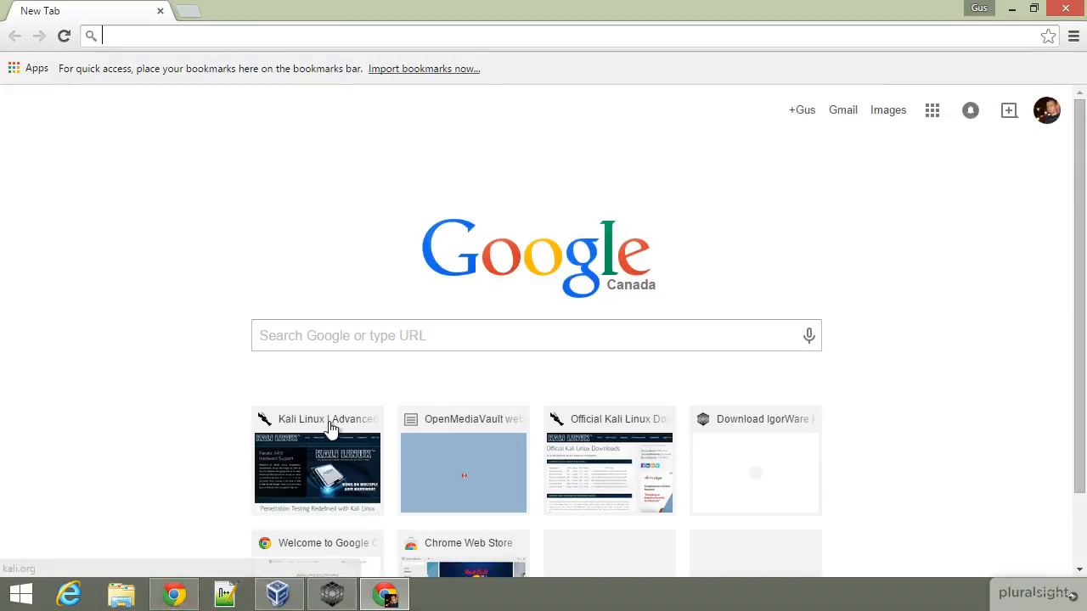
pyautogui.click(318, 455)
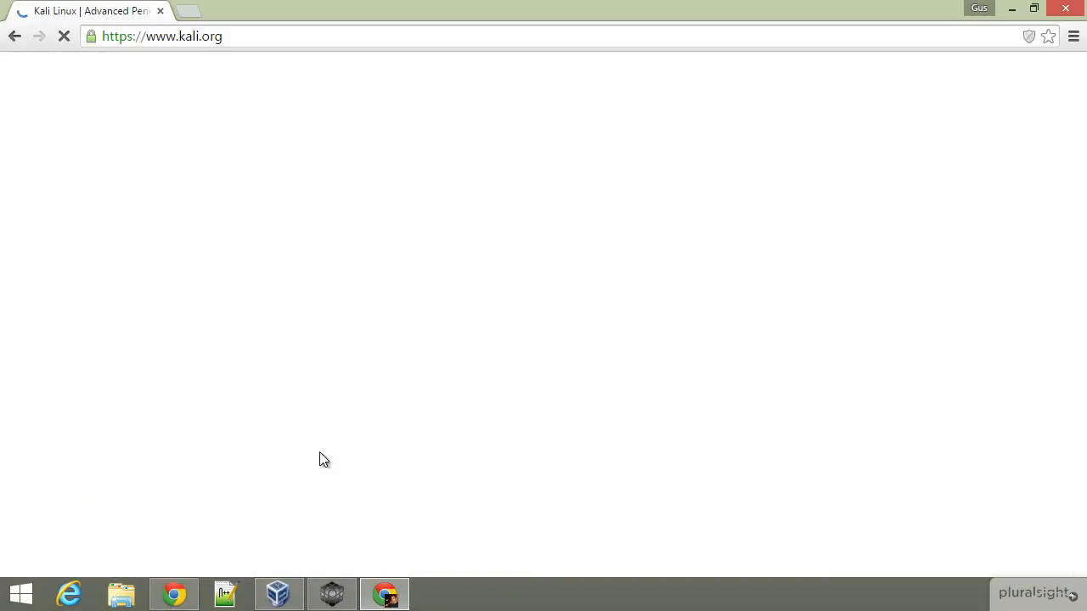
pyautogui.click(554, 89)
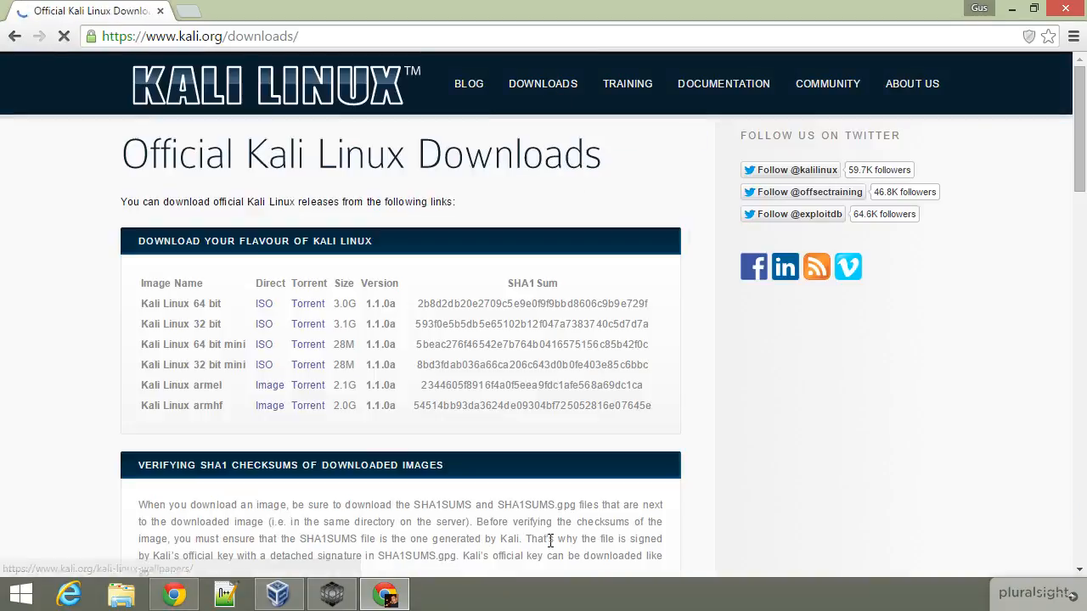
pyautogui.click(332, 594)
pyautogui.moveTo(723, 41); pyautogui.dragTo(878, 19)
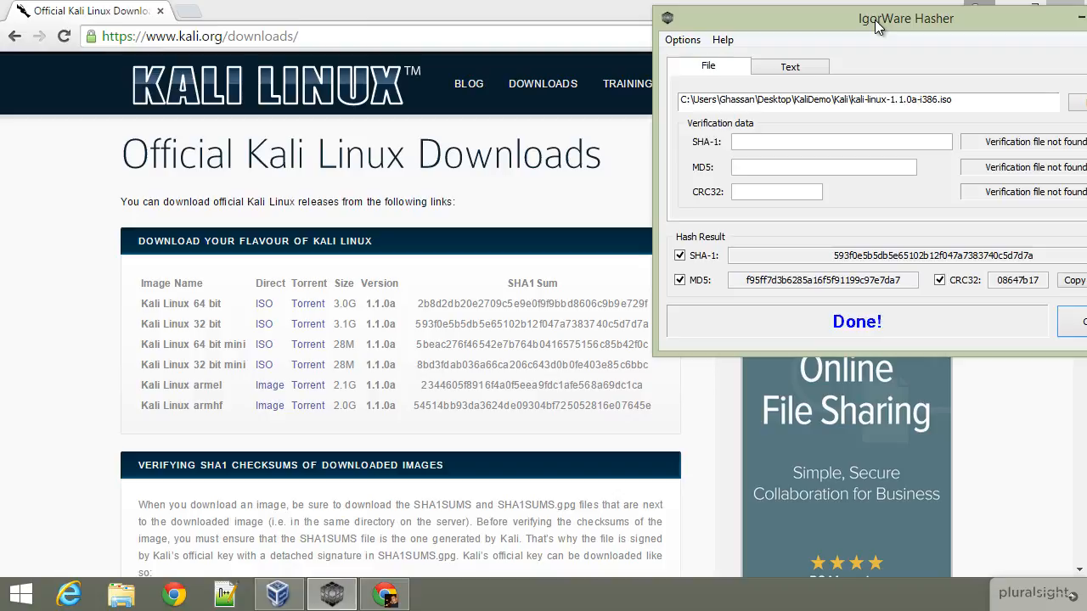
pyautogui.moveTo(875, 20); pyautogui.dragTo(668, 20)
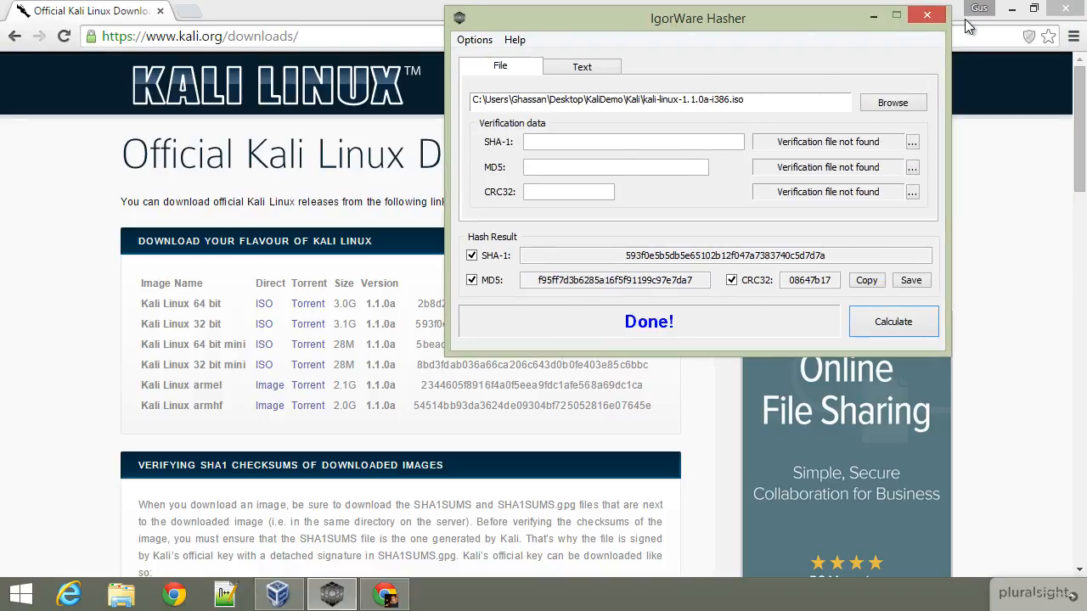
pyautogui.click(931, 19)
pyautogui.click(1063, 12)
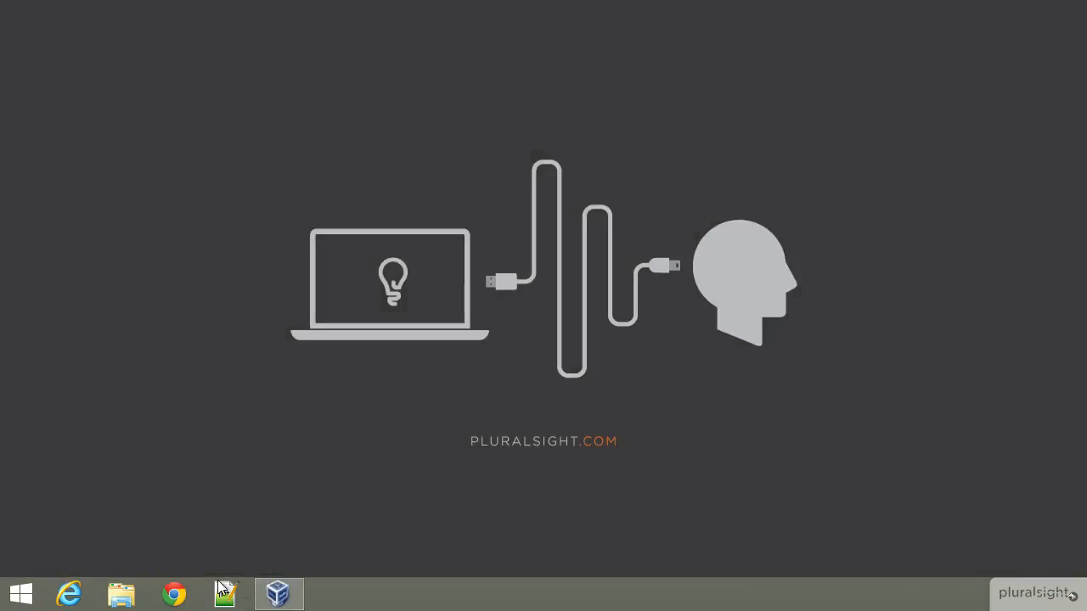
# Start a new virtual machine in VirtualBox named KaliDemo, with type Linux and version Ubuntu (32 bit)
pyautogui.click(277, 594)
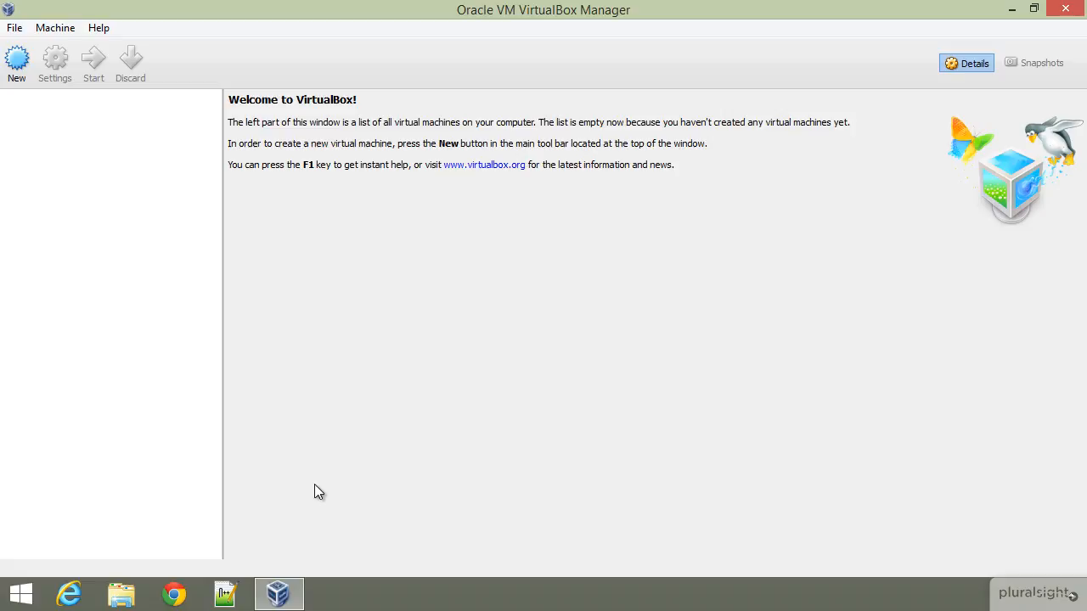
pyautogui.click(17, 61)
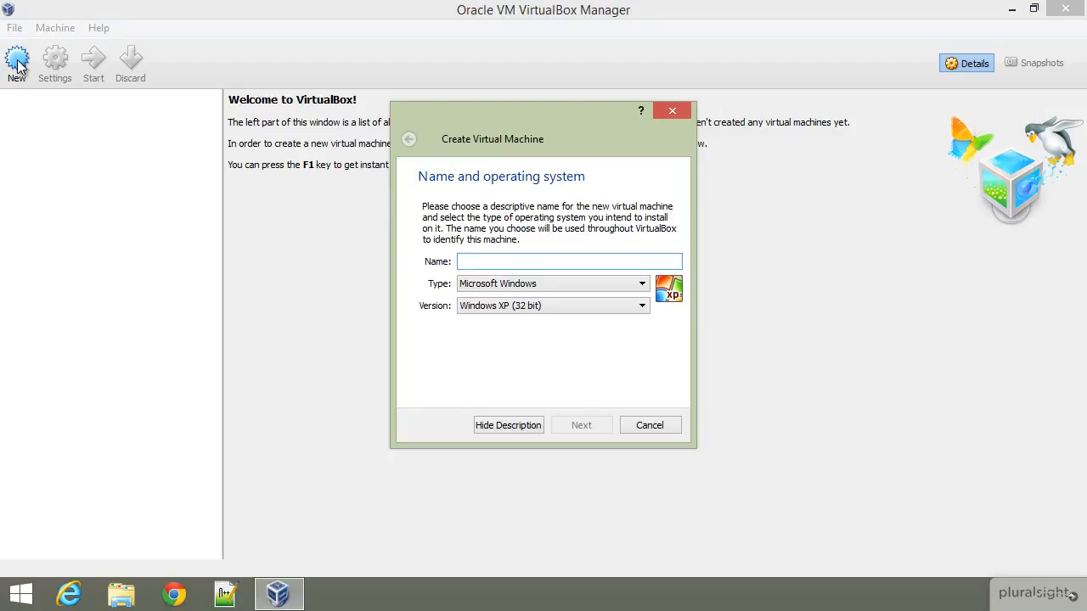
pyautogui.write('KaliDemo')
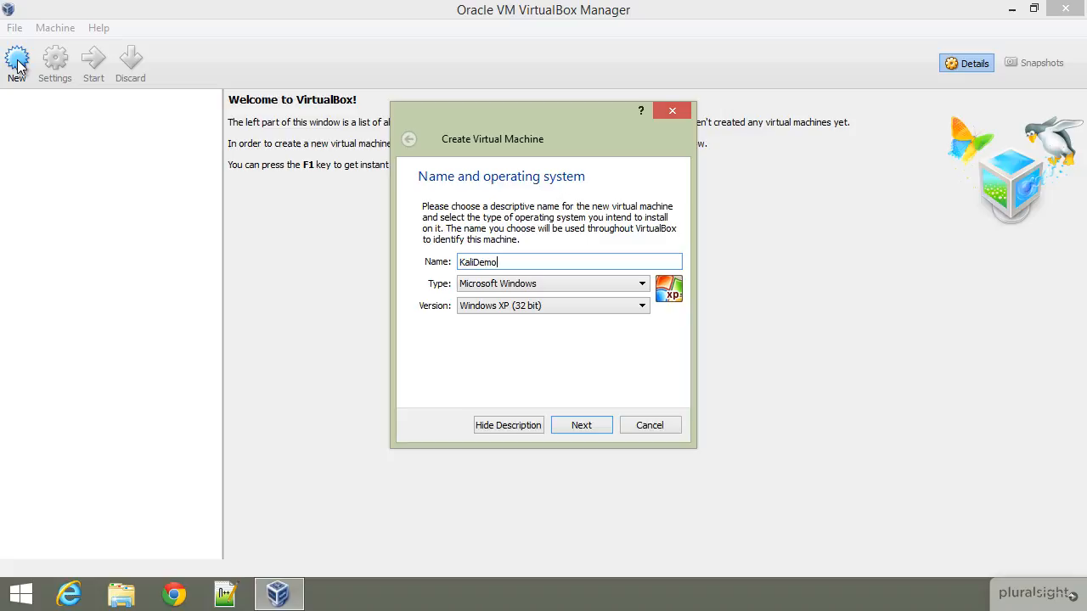
pyautogui.click(642, 286)
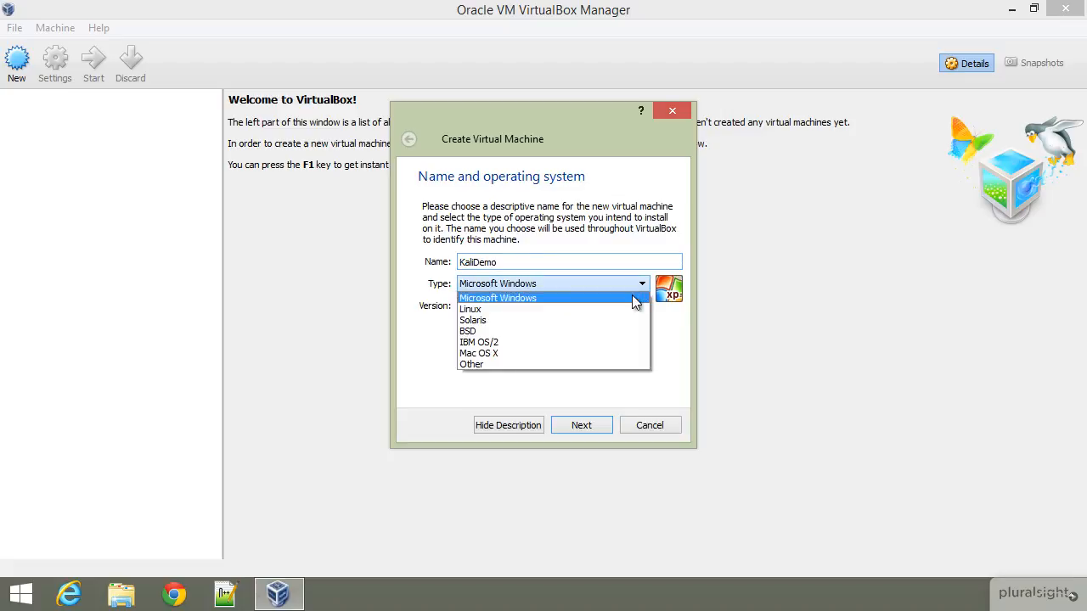
pyautogui.click(635, 310)
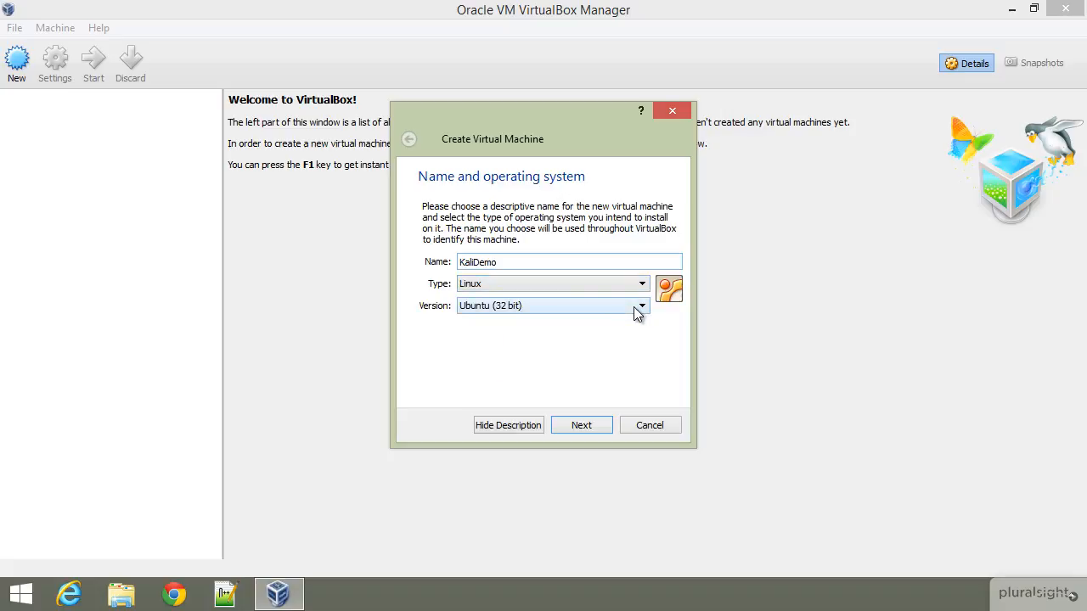
pyautogui.click(602, 428)
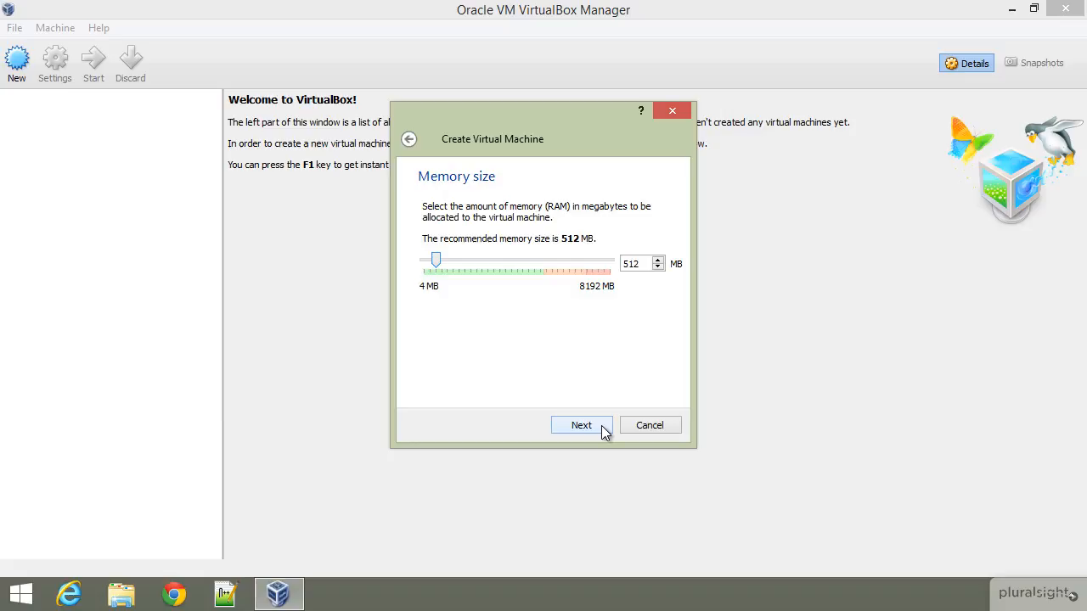
# Set the new virtual machine's memory size to 2024 MB
pyautogui.doubleClick(629, 264)
pyautogui.write('2024')
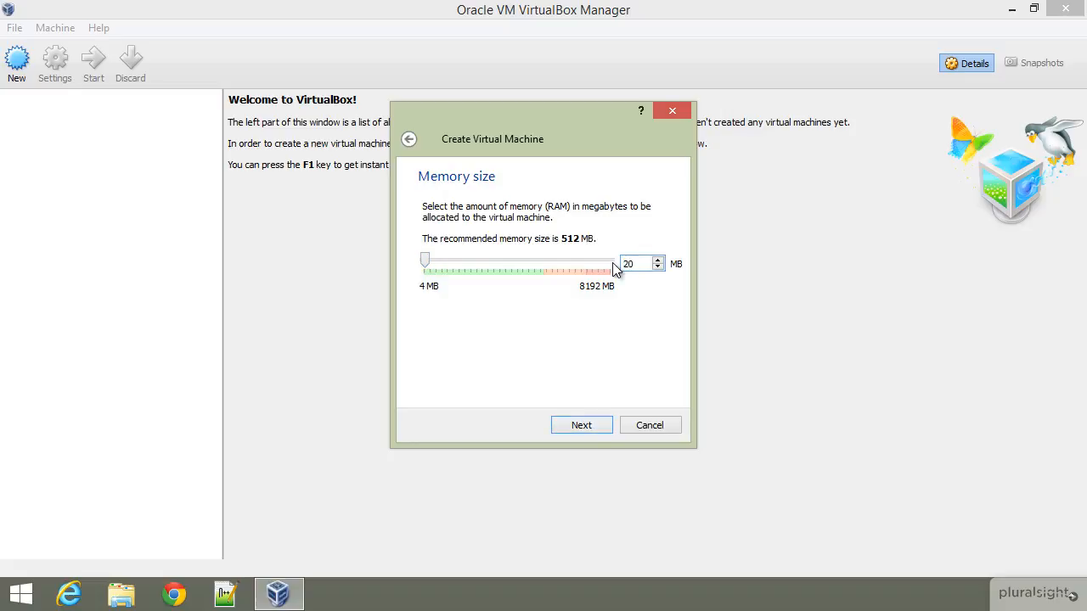
pyautogui.click(597, 425)
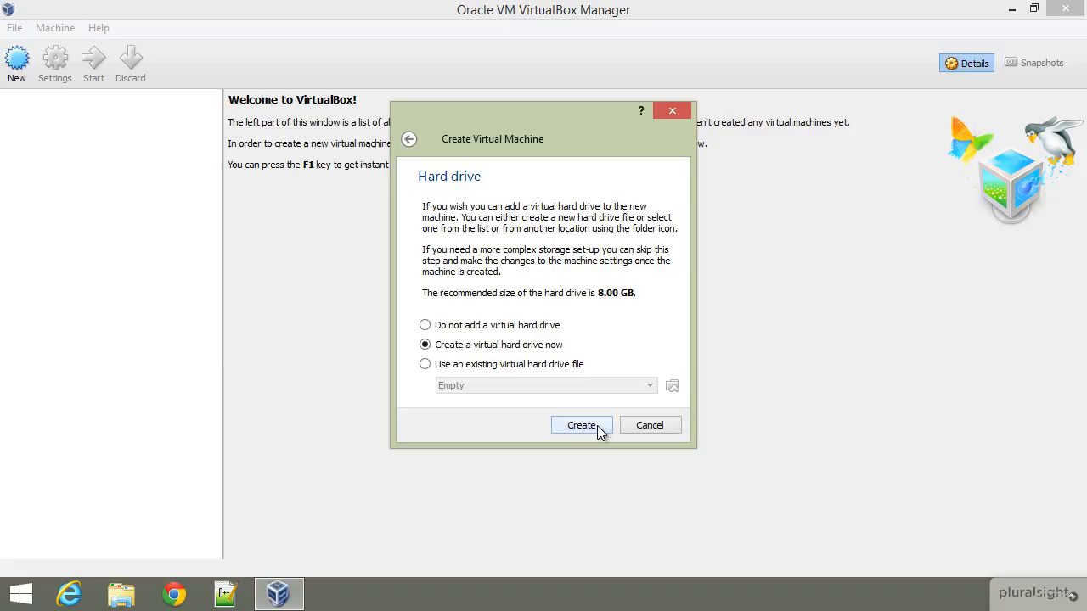
# Create a fixed-size 40 GB VDI virtual hard drive named KaliDemo for the new machine
pyautogui.click(590, 427)
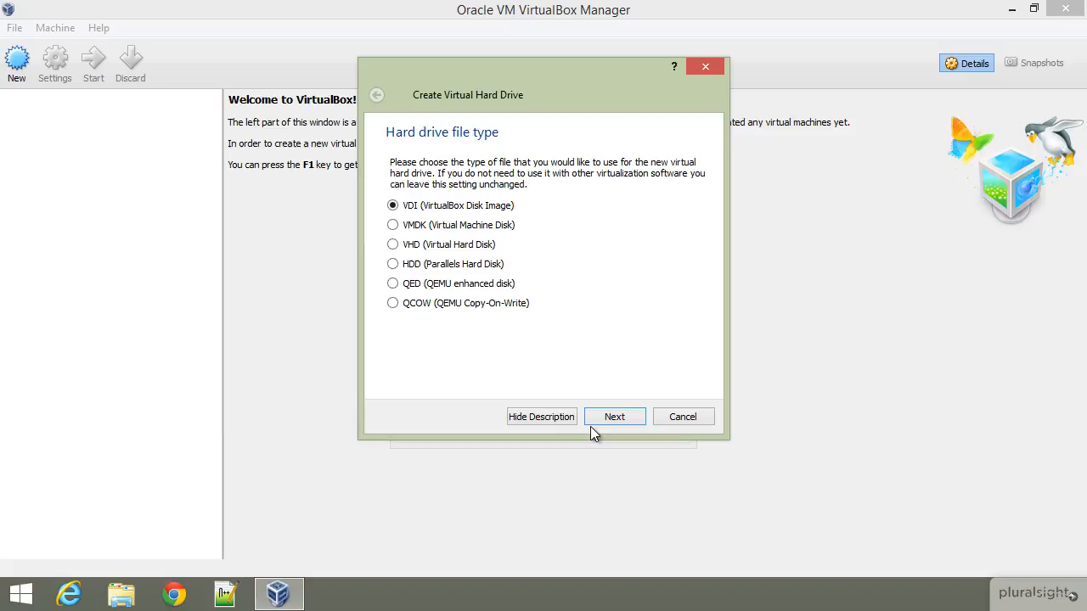
pyautogui.click(638, 418)
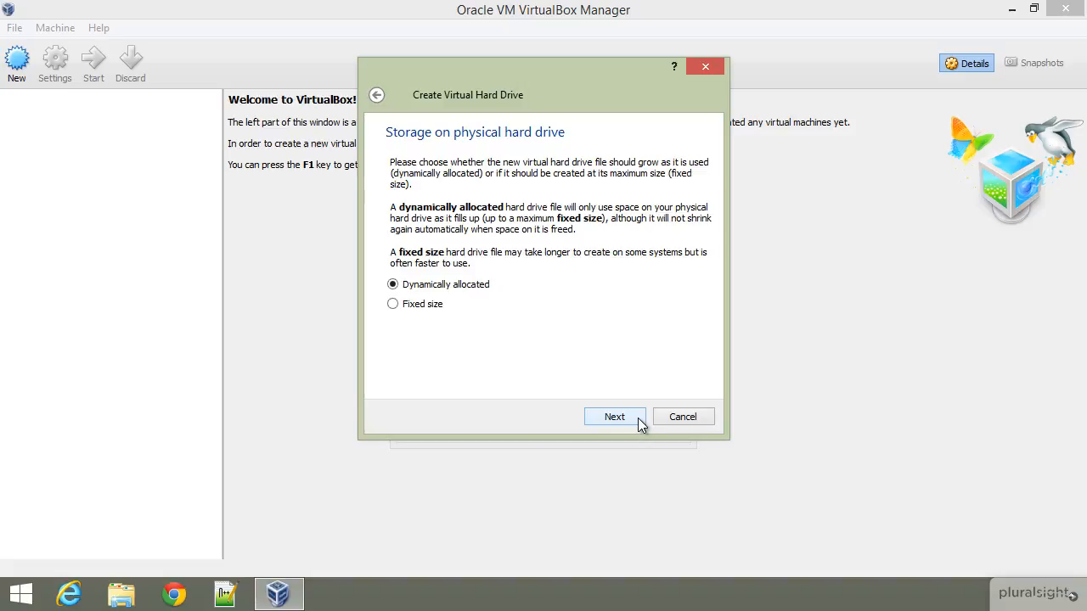
pyautogui.click(405, 313)
pyautogui.click(628, 416)
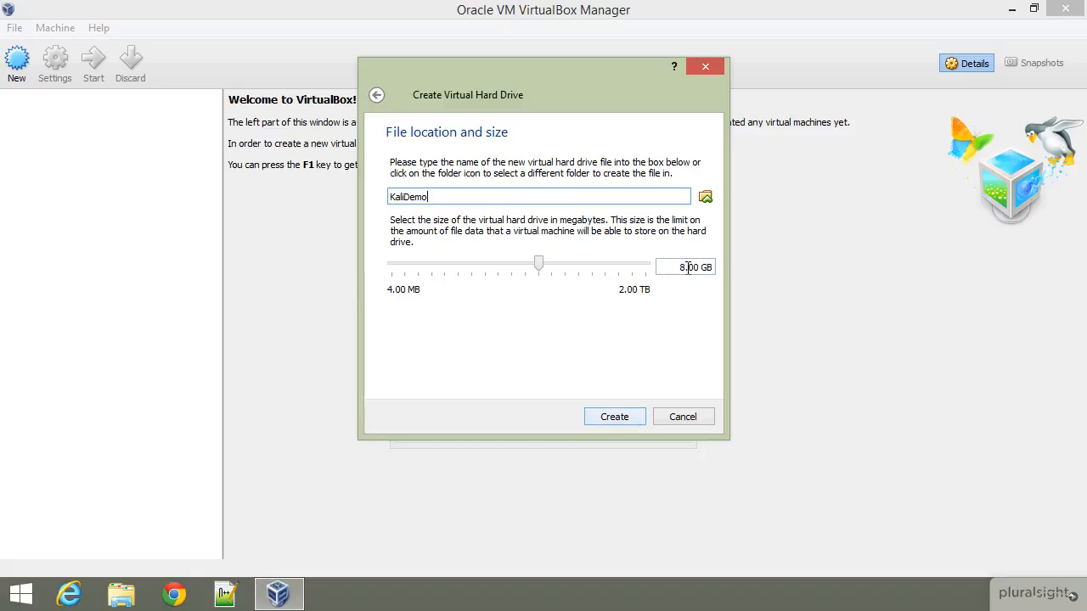
pyautogui.moveTo(682, 267); pyautogui.dragTo(686, 273)
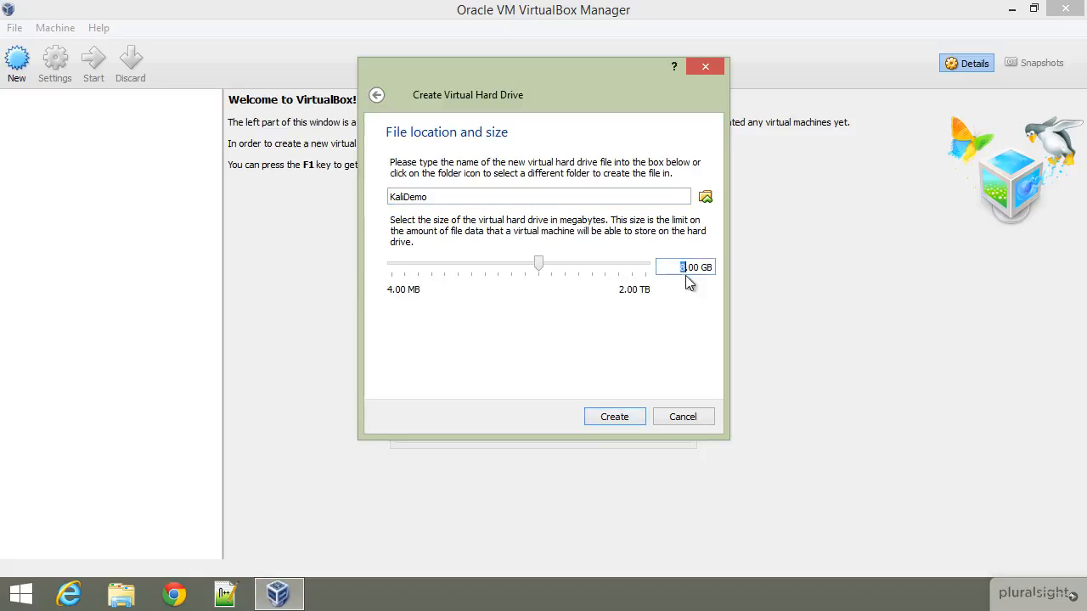
pyautogui.write('40')
pyautogui.click(608, 417)
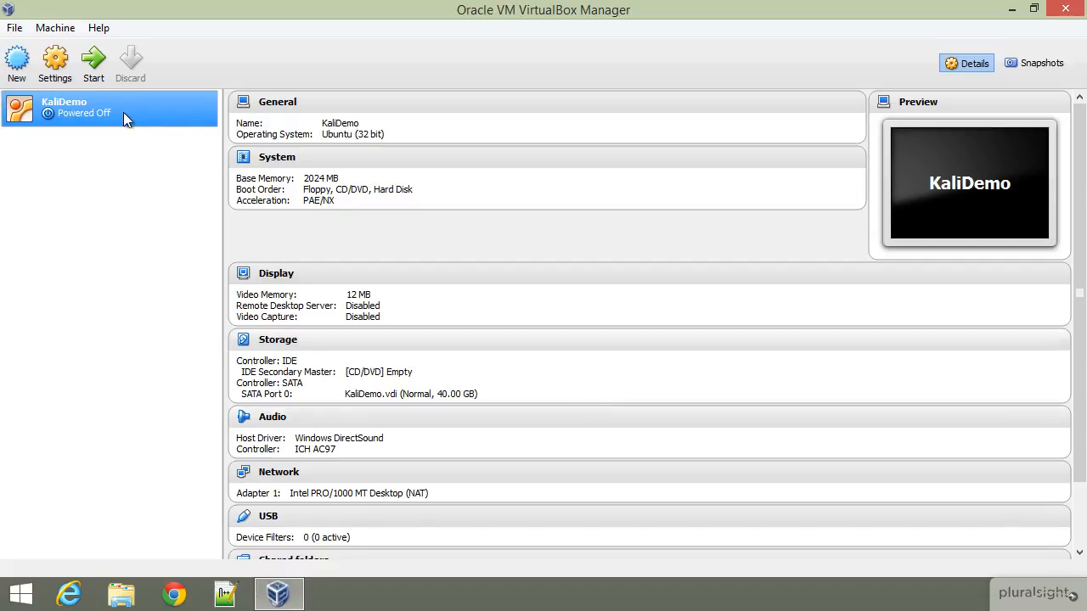
# Attach network adapter 1 of the KaliDemo machine to Bridged Adapter in its settings
pyautogui.click(49, 61)
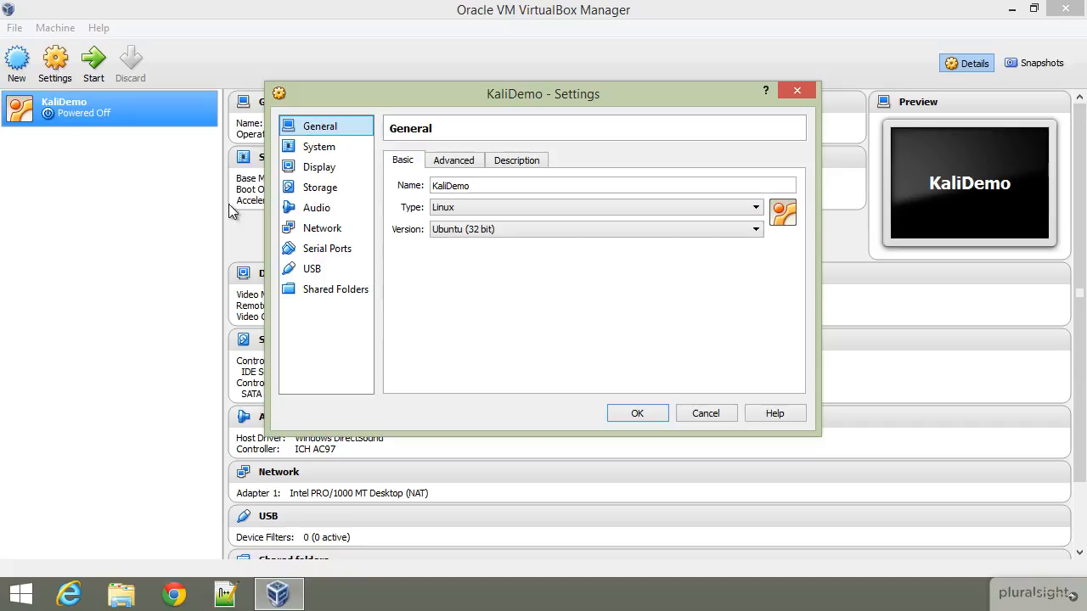
pyautogui.click(327, 237)
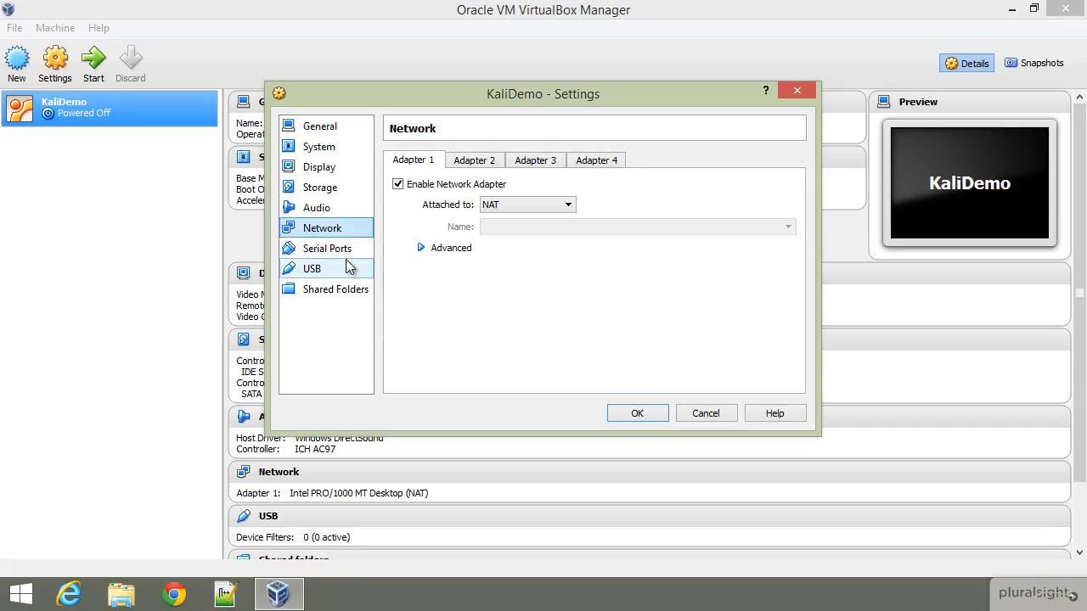
pyautogui.click(569, 206)
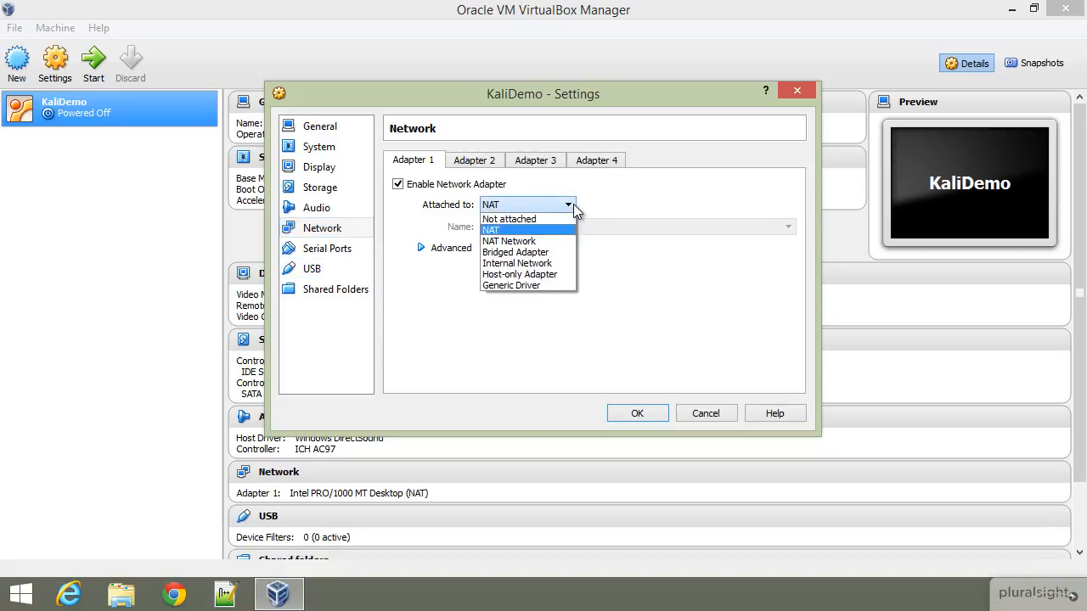
pyautogui.click(563, 251)
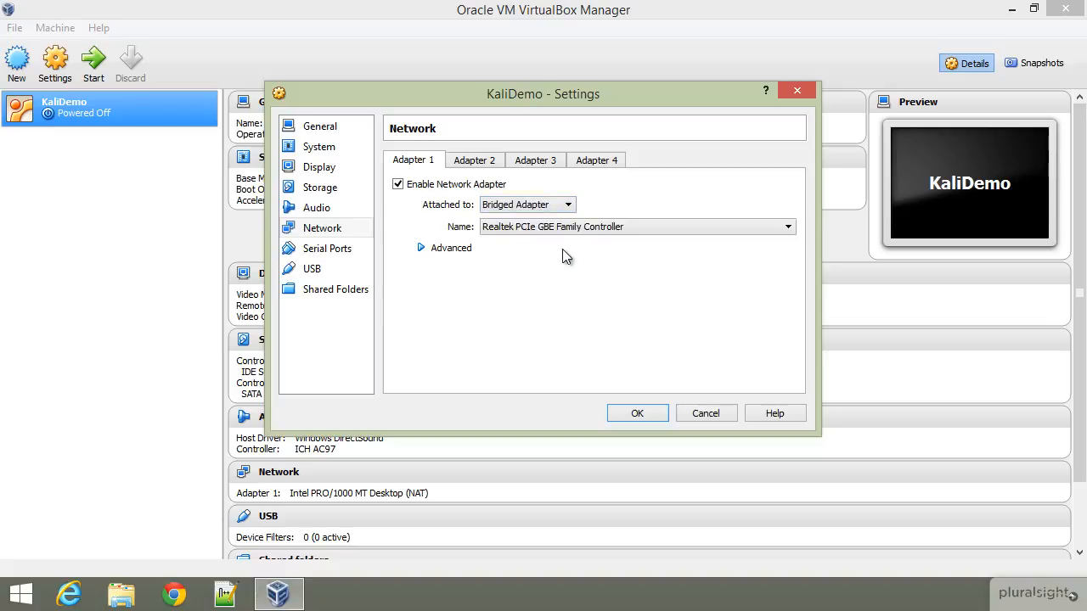
# Load kali-linux-1.1.0a-i386.iso into the empty IDE CD/DVD drive and save the KaliDemo settings
pyautogui.click(333, 189)
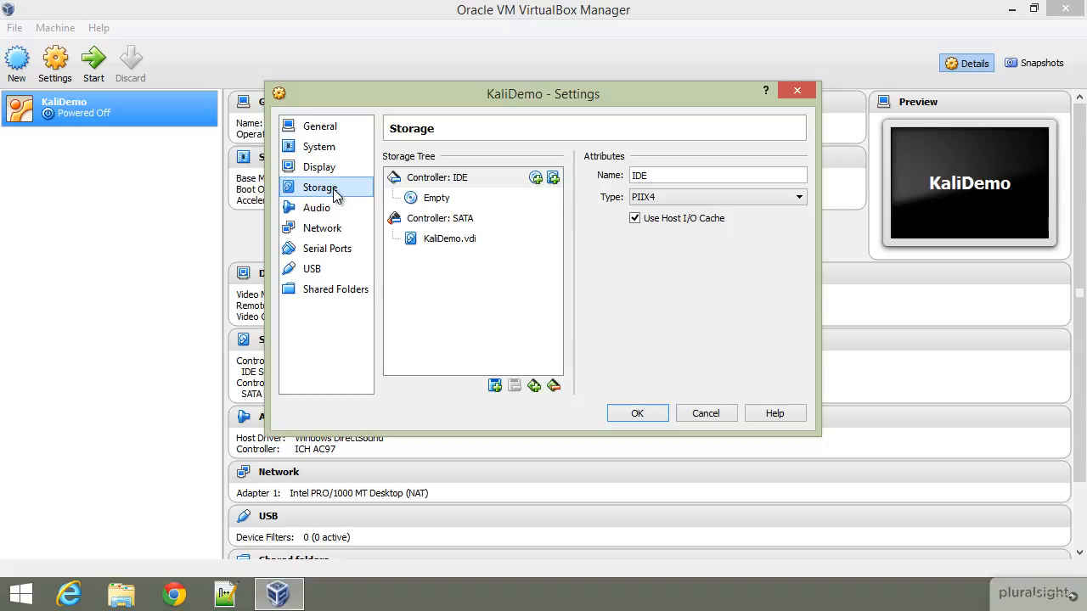
pyautogui.click(442, 200)
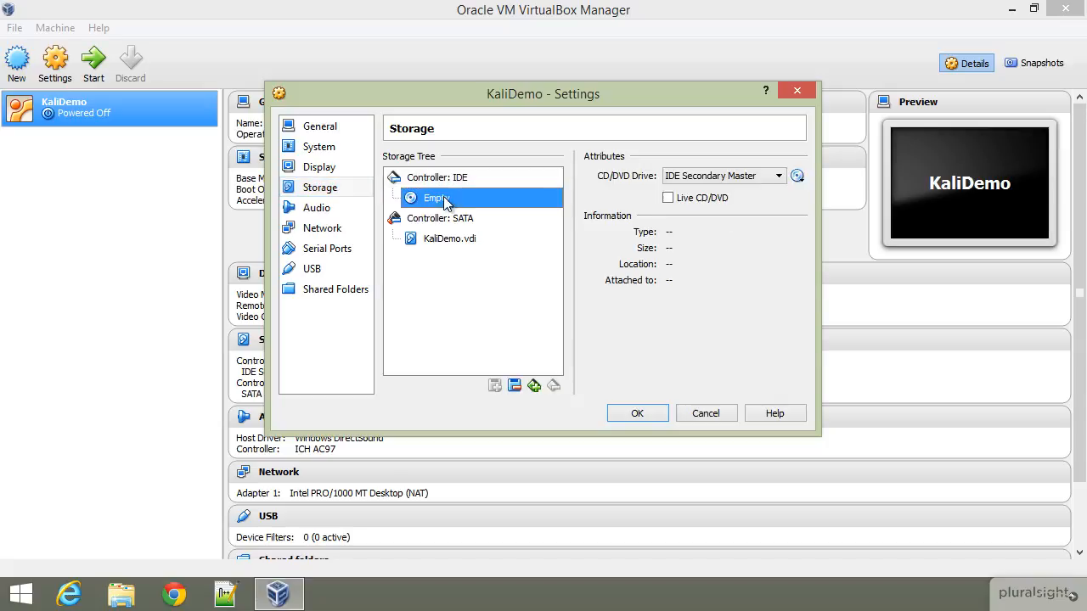
pyautogui.click(797, 176)
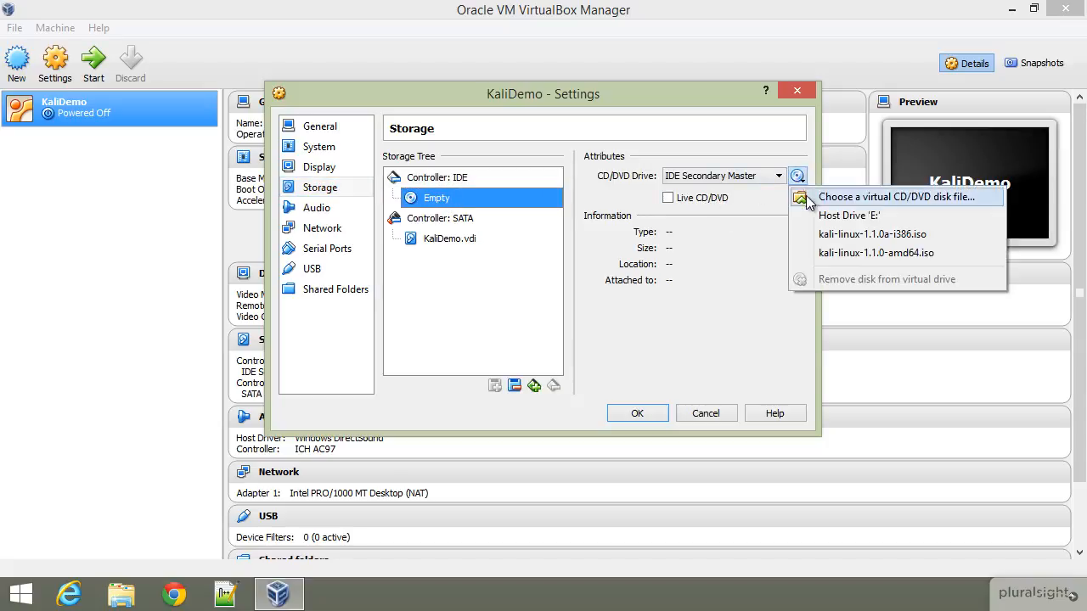
pyautogui.click(814, 199)
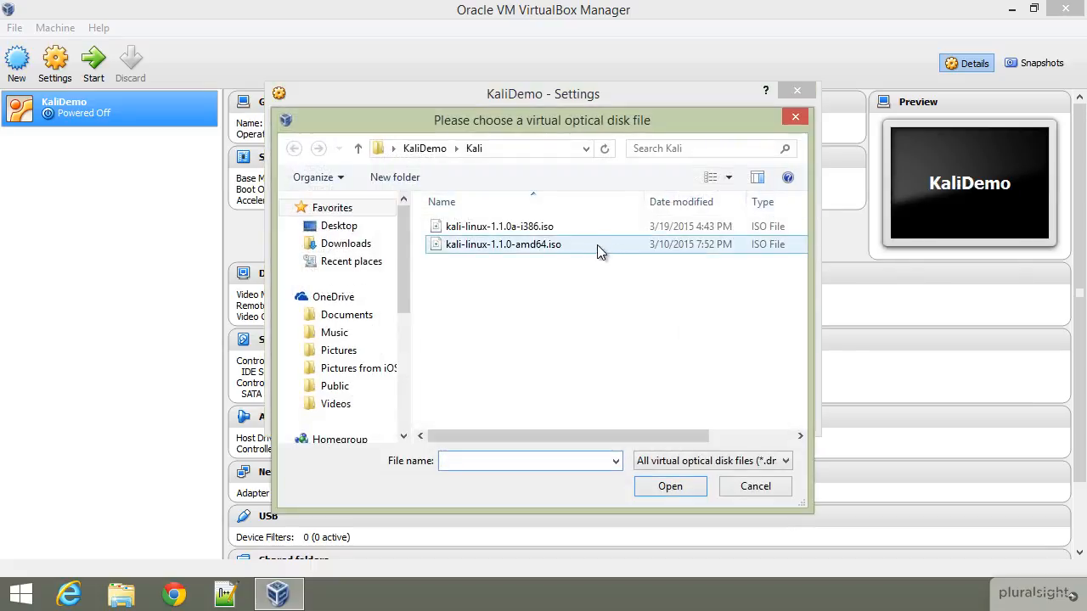
pyautogui.click(605, 228)
pyautogui.click(669, 486)
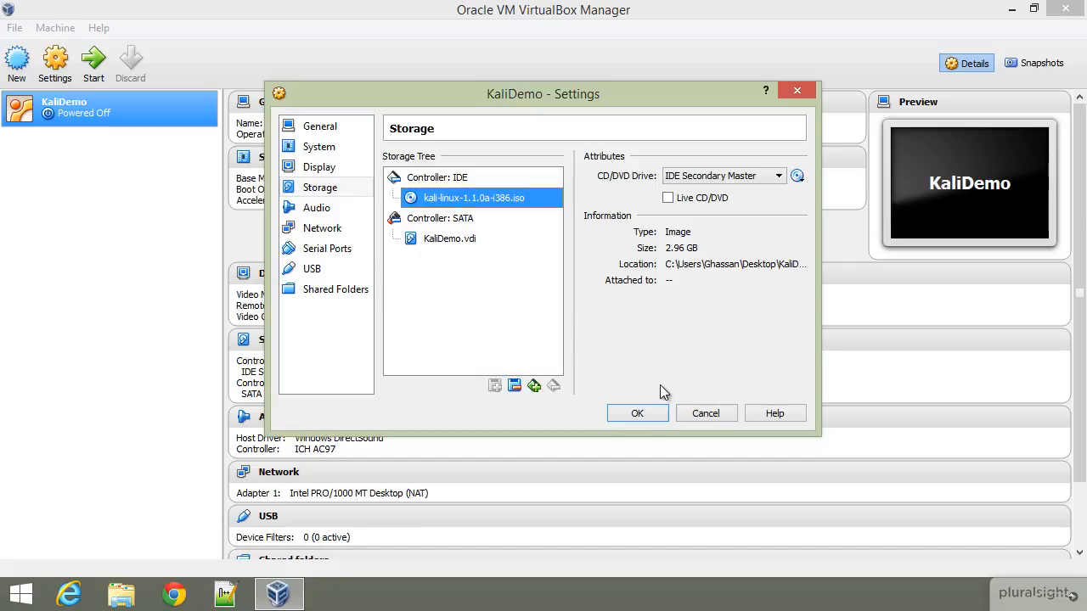
pyautogui.click(637, 414)
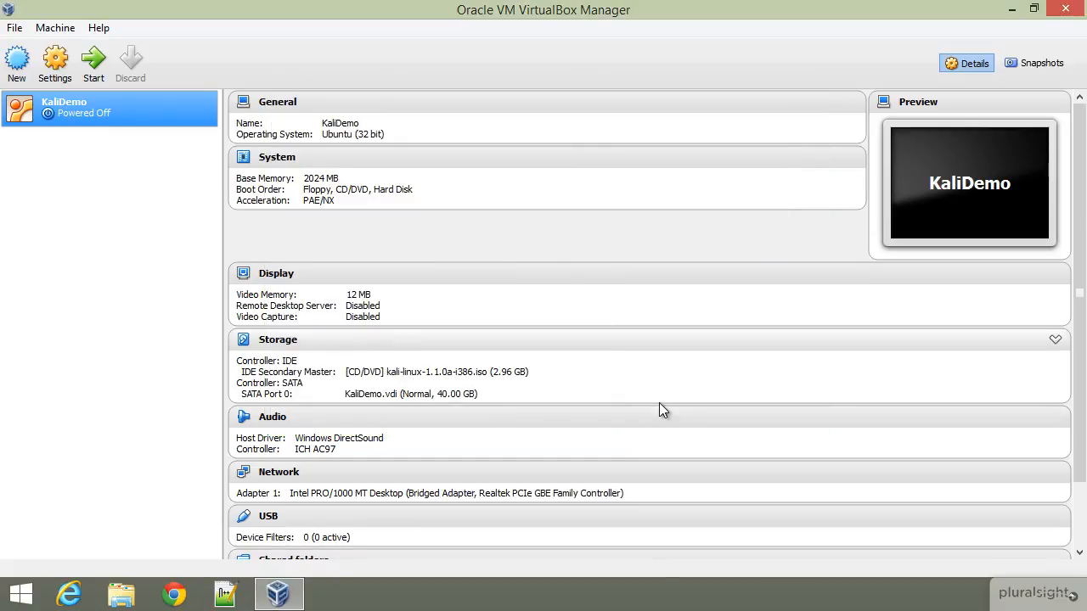